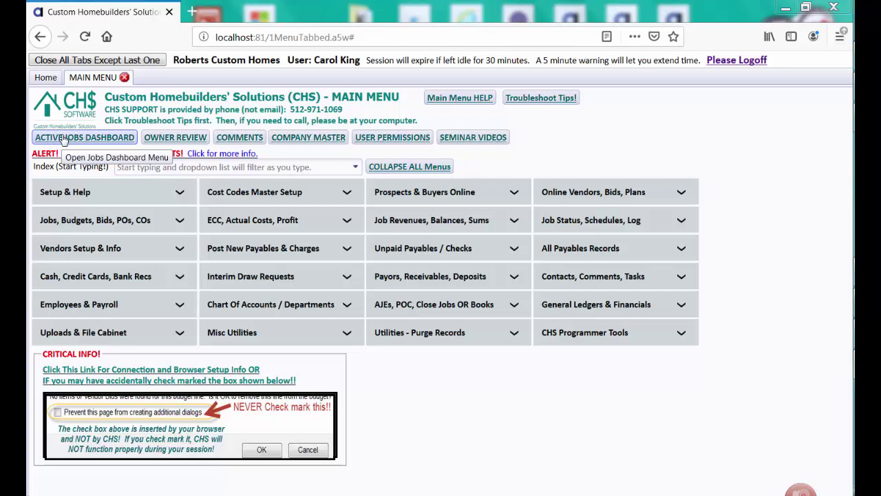
Step: Open the Active Jobs Dashboard in its own tab, then switch back to the Main Menu tab
click(63, 140)
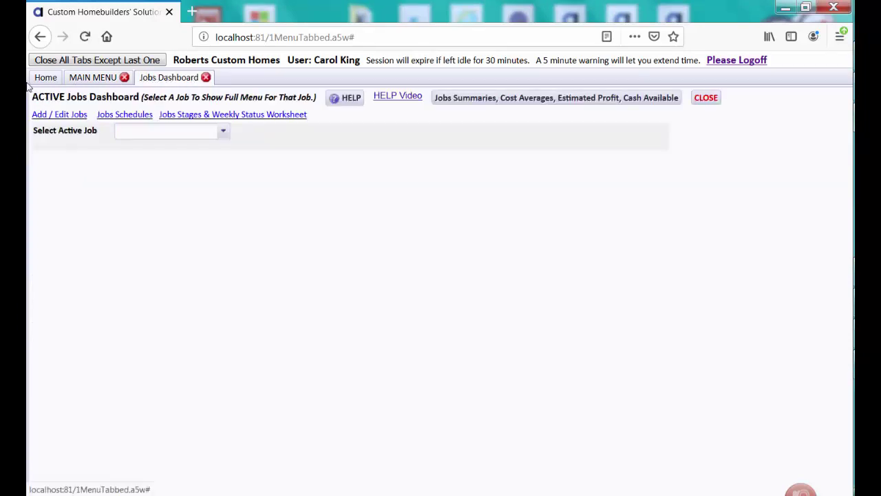
click(88, 78)
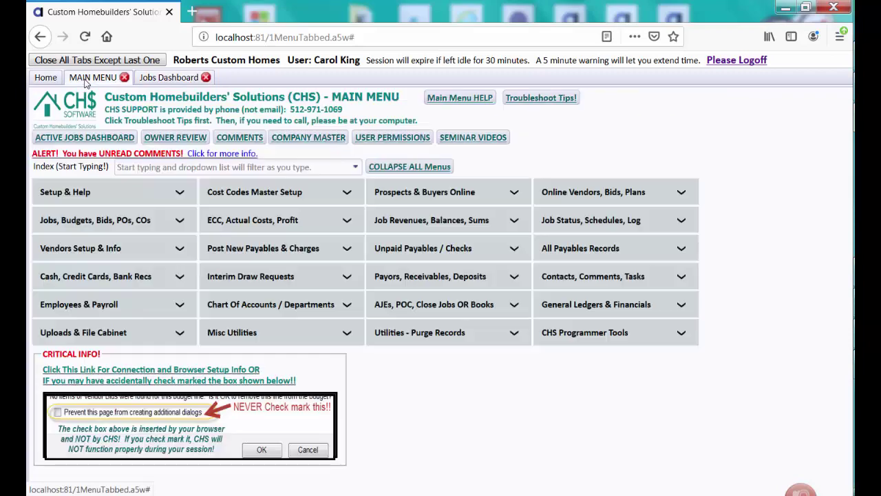
click(167, 79)
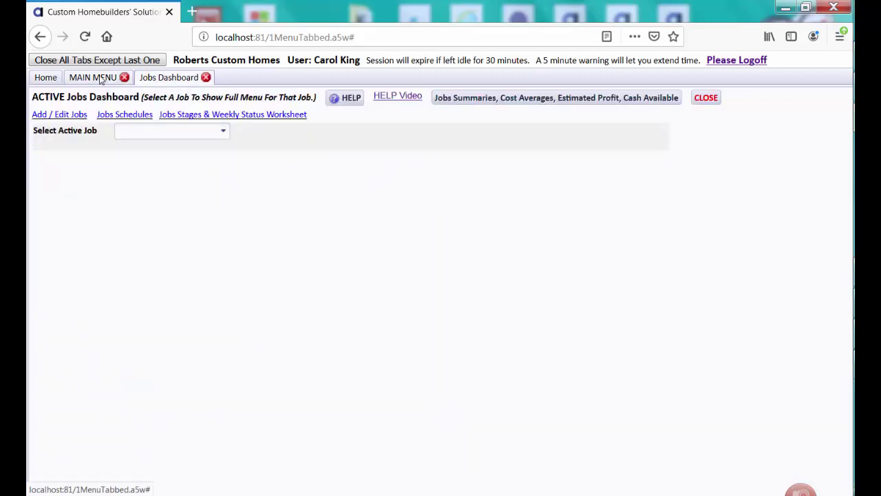
click(101, 80)
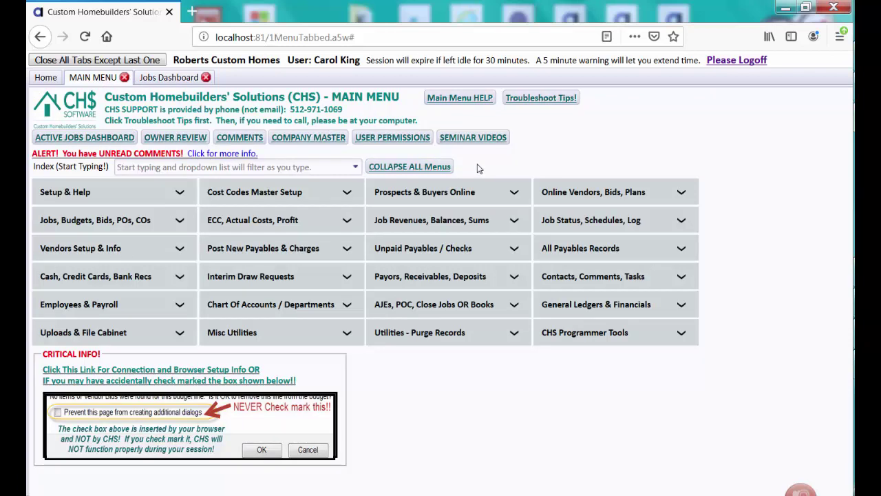
Step: Expand 'Jobs, Budgets, Bids, POs, COs' and cancel the Job Budgets and Change Orders prompts
click(177, 218)
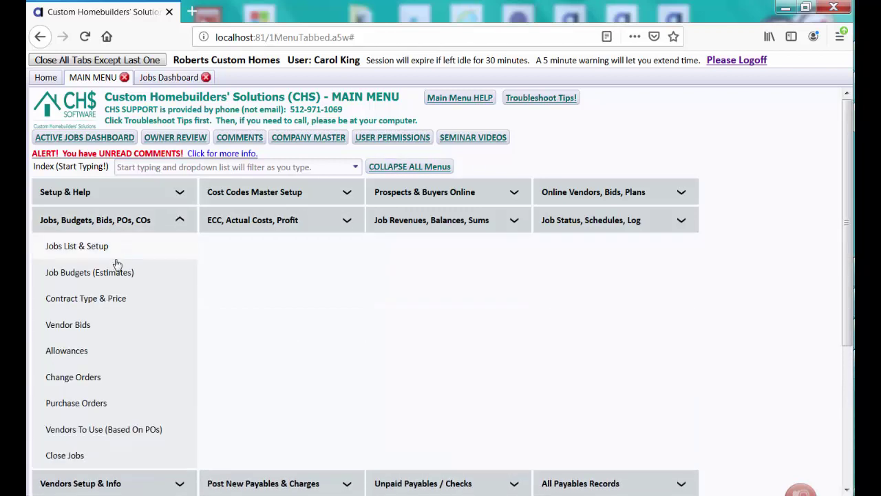
click(109, 272)
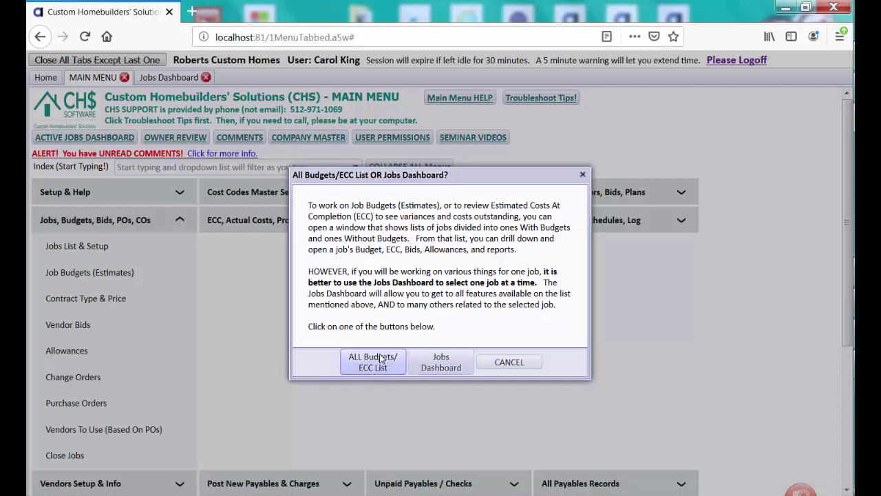
click(502, 363)
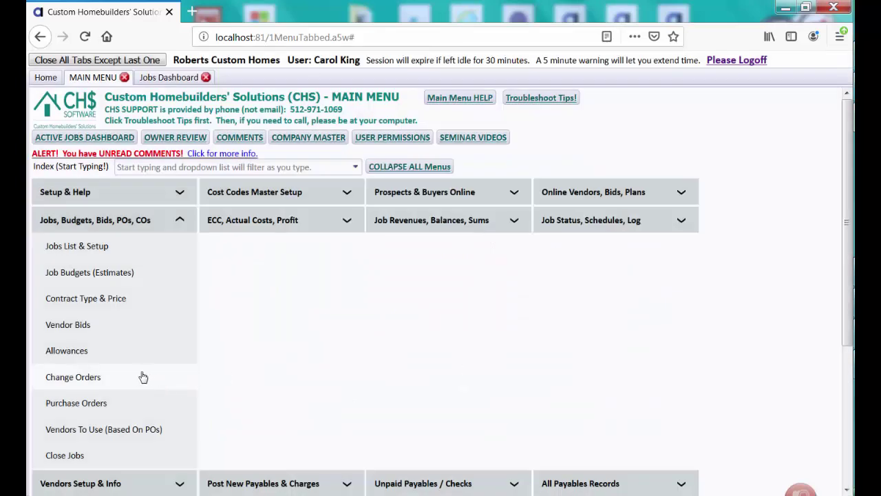
click(108, 378)
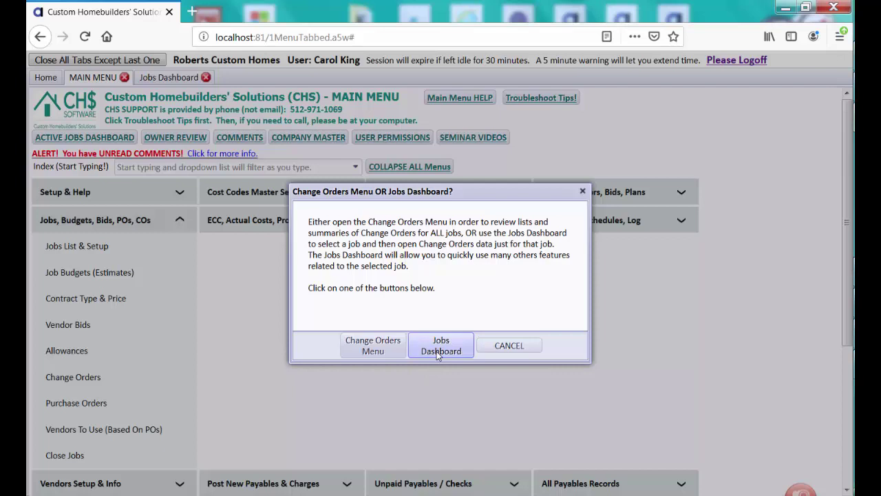
click(503, 346)
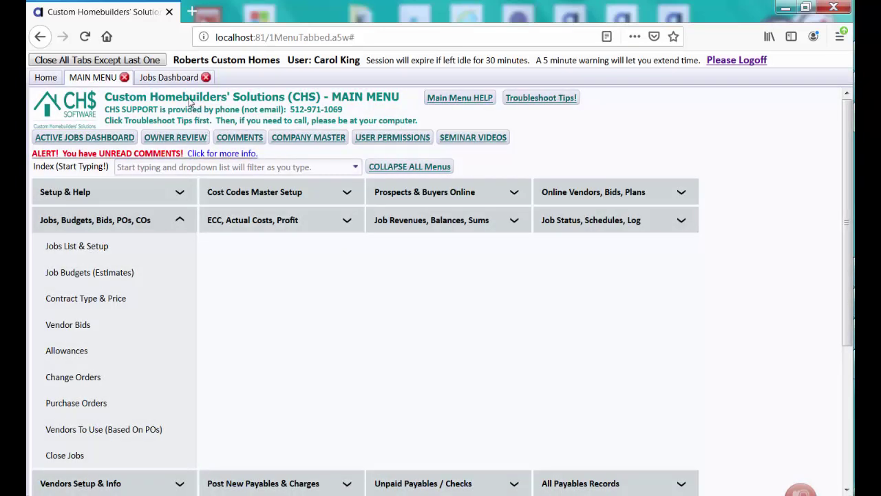
Step: Make 0TEST the active job on the Jobs Dashboard using the Select Active Job list
click(179, 80)
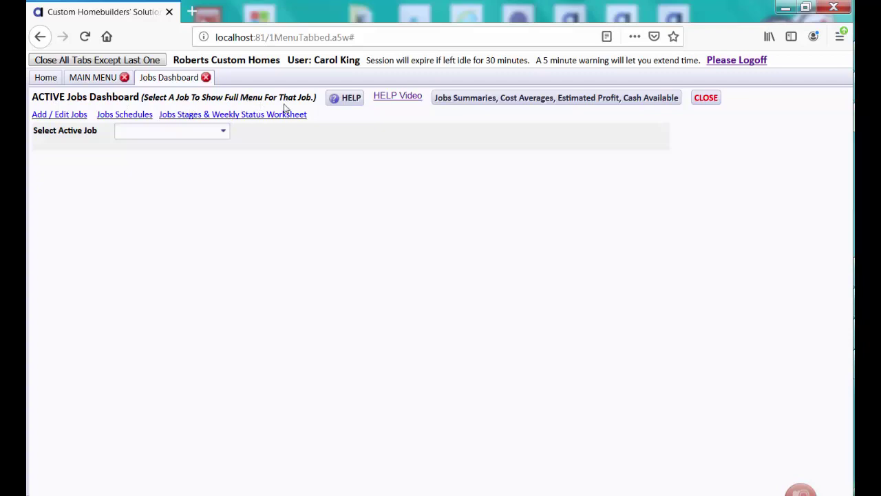
click(197, 129)
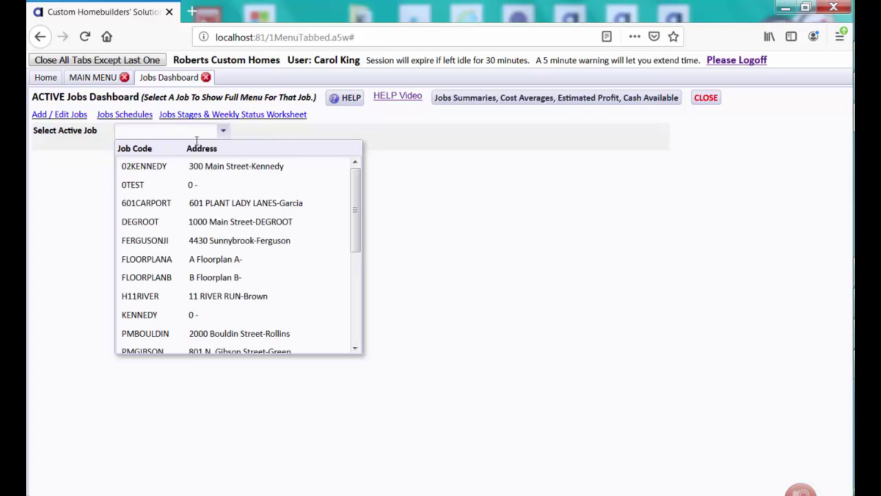
click(198, 184)
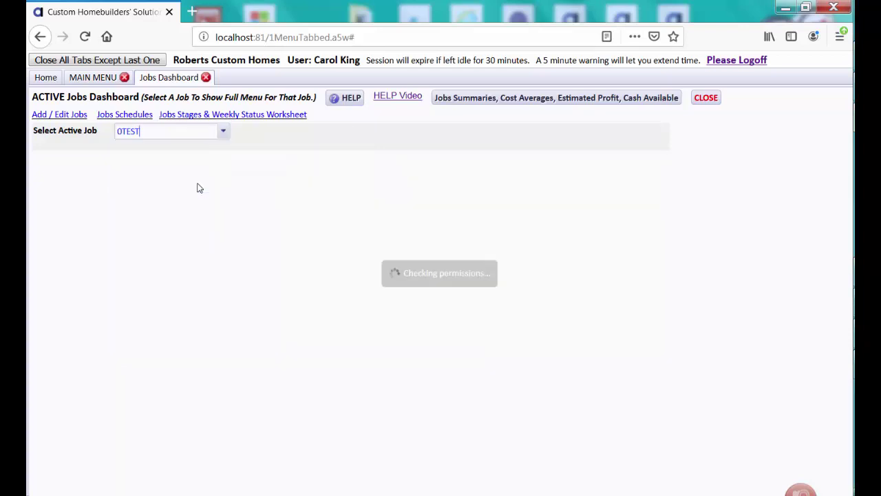
click(221, 137)
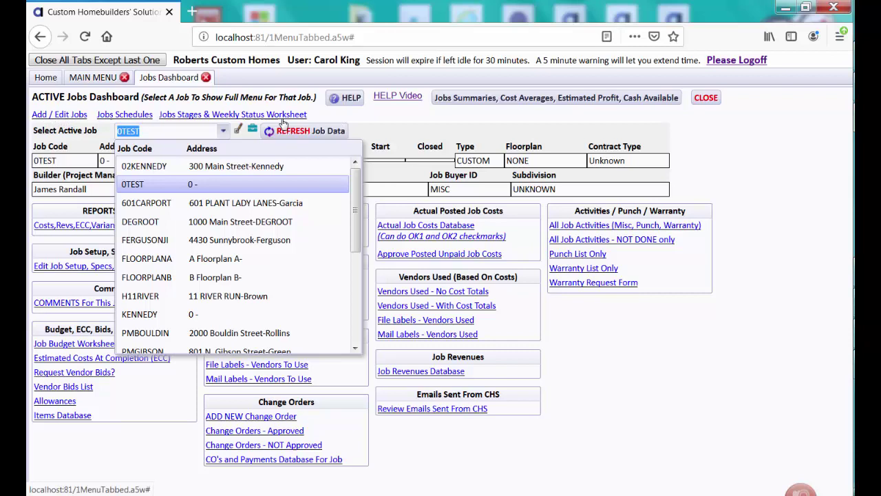
click(329, 127)
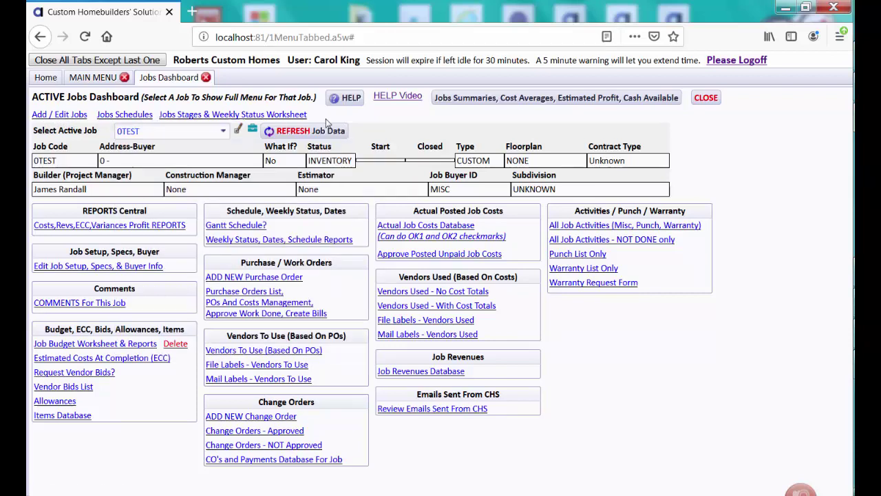
Step: Open the Jobs List via Add / Edit Jobs and switch KMAYOALP's Active flag from No to Yes
click(77, 115)
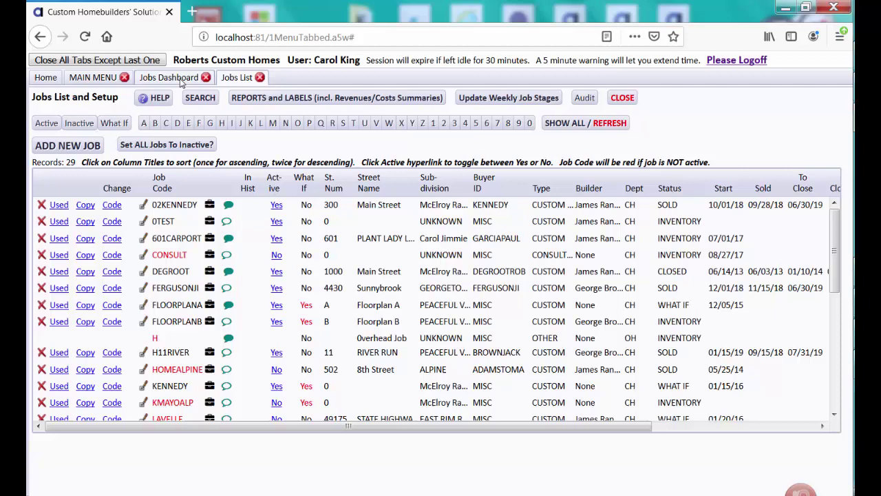
click(181, 80)
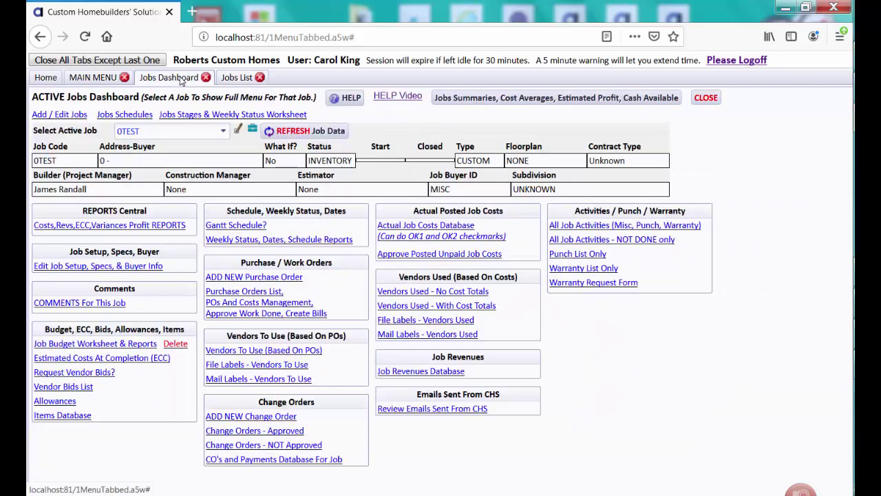
click(224, 132)
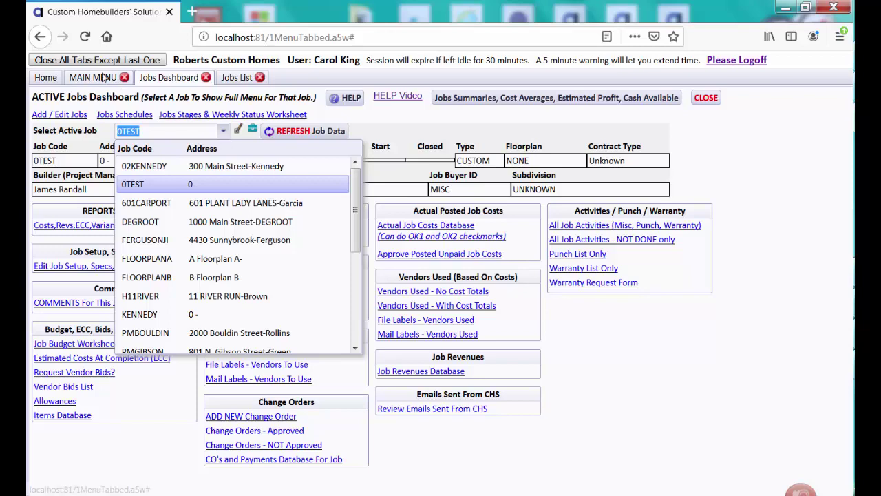
click(241, 79)
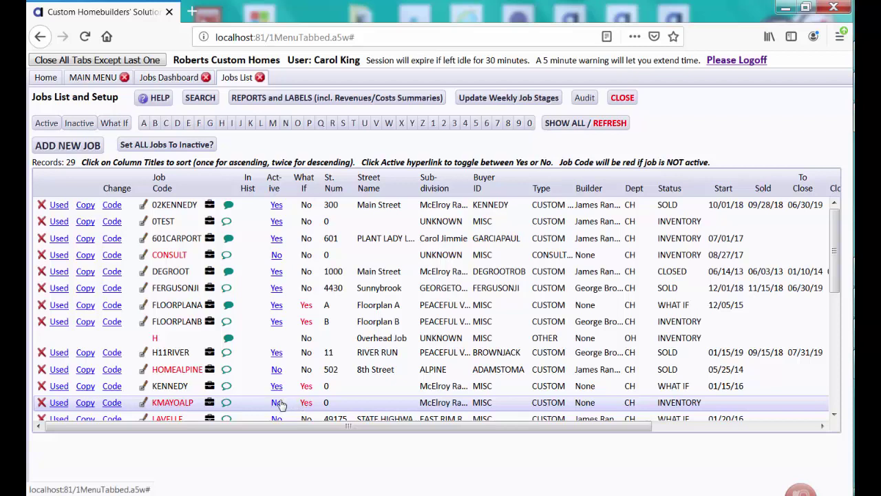
click(278, 403)
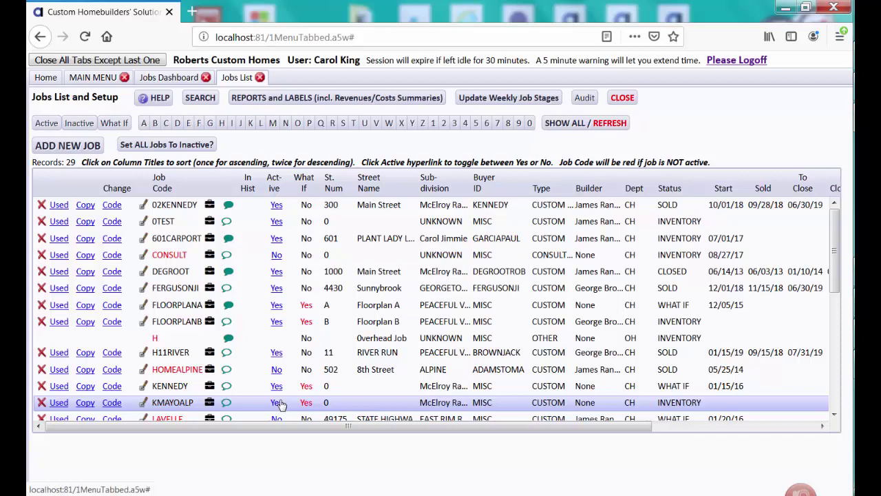
Step: Select KMAYOALP as the dashboard's active job, then reopen the job list and clear the code
click(143, 78)
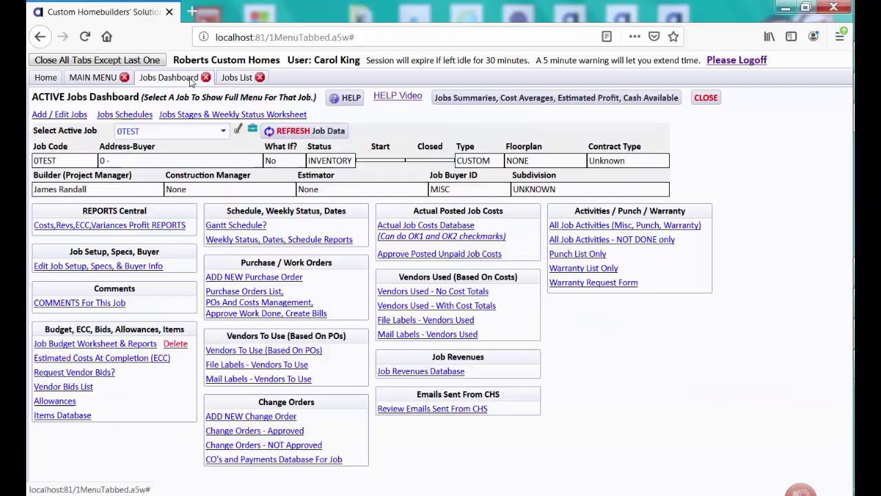
click(190, 132)
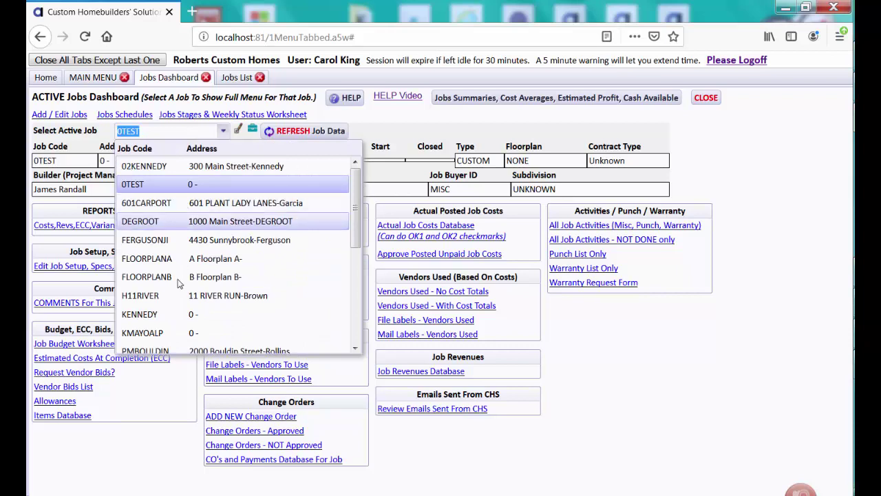
click(172, 332)
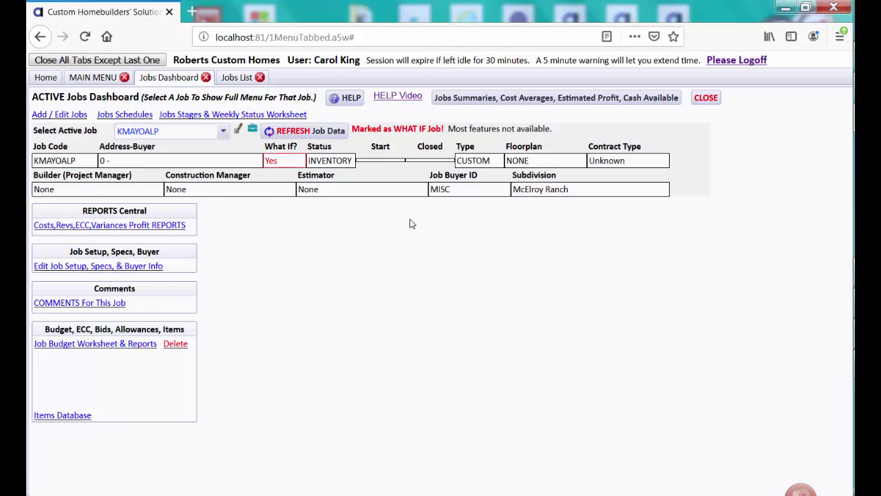
click(206, 127)
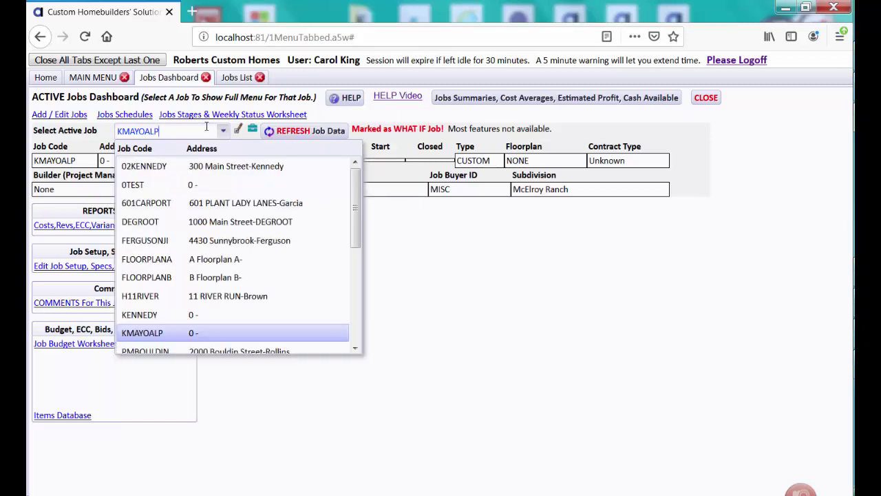
key(BackSpace)
key(BackSpace)
key(BackSpace)
key(BackSpace)
key(BackSpace)
key(BackSpace)
key(BackSpace)
key(BackSpace)
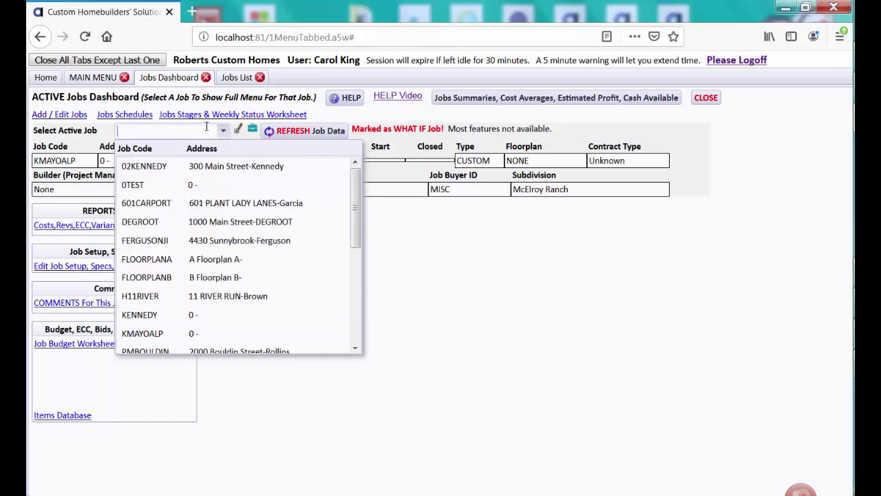
text(smi)
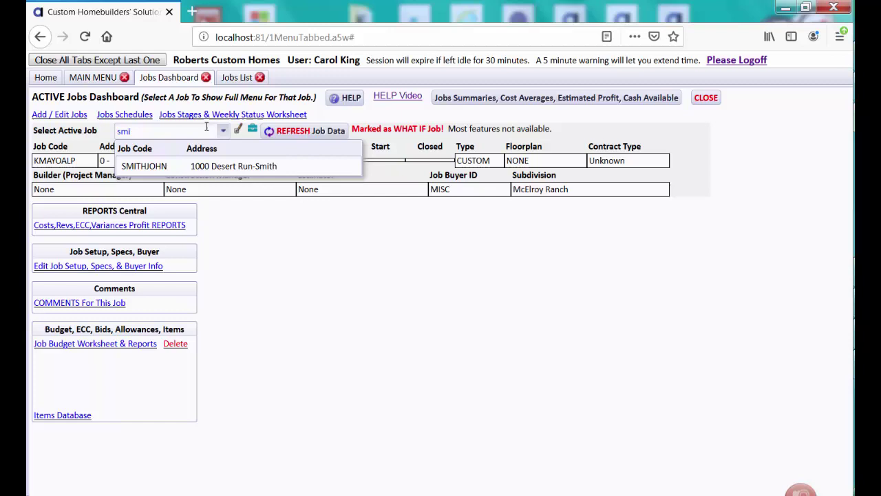
click(223, 167)
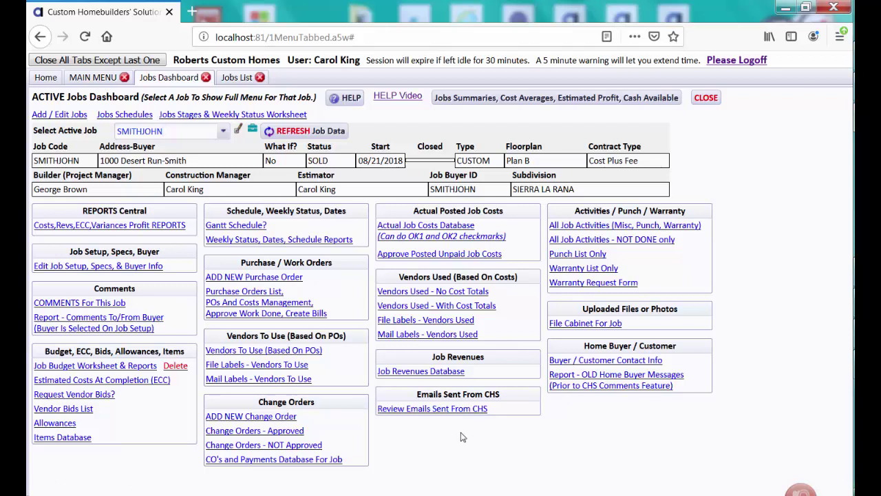
Step: Filter the Jobs List to codes starting with S and open SMITHJOHN's job setup
click(241, 78)
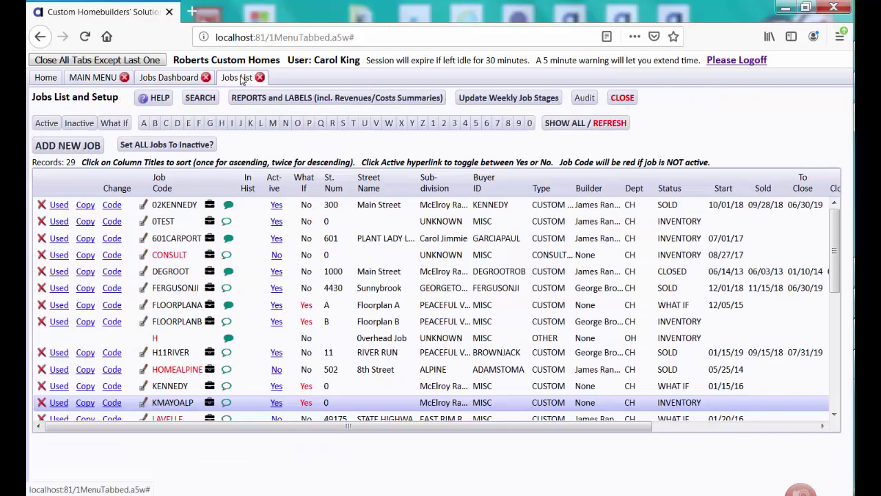
click(344, 123)
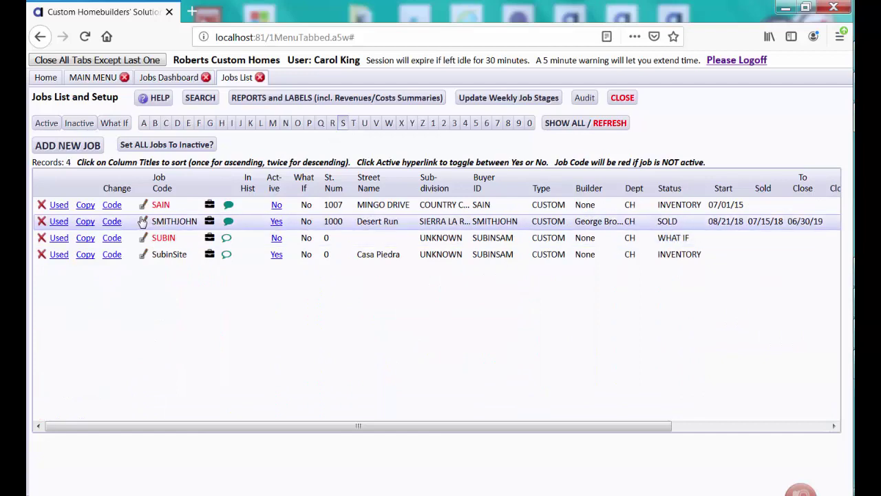
click(142, 221)
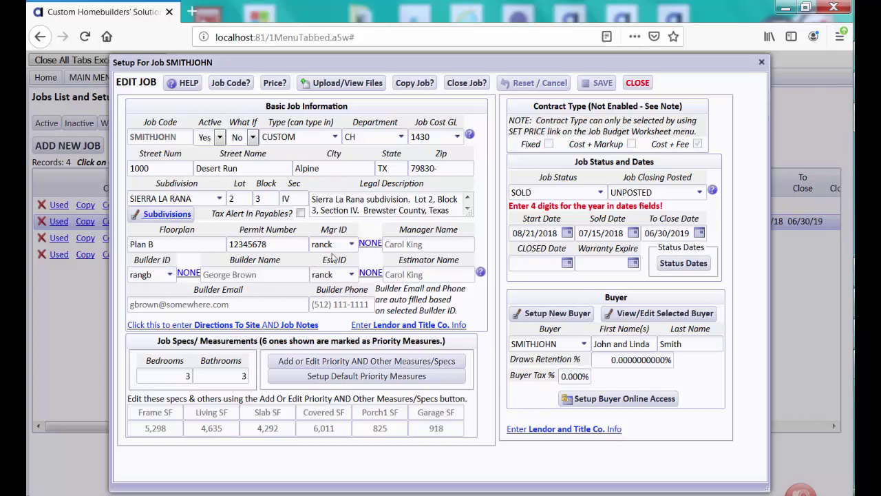
Step: Review the Mgr ID and Builder ID choices for SMITHJOHN without changing them
click(352, 245)
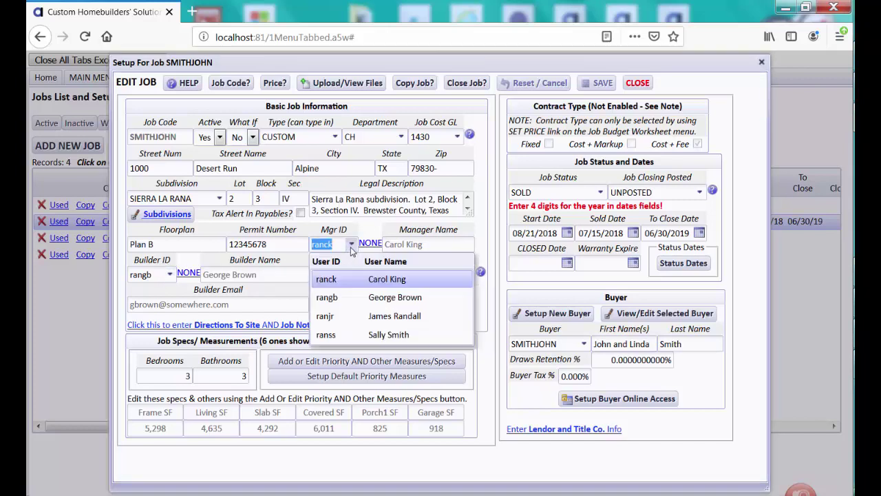
click(169, 274)
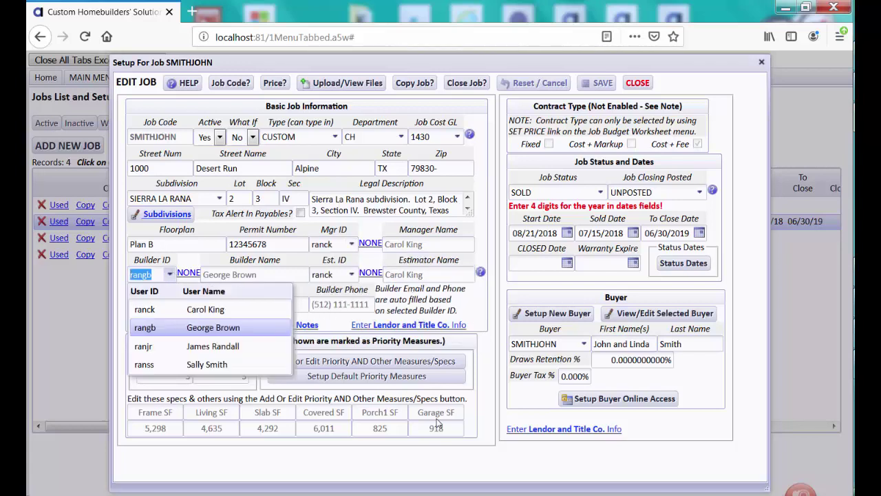
click(461, 467)
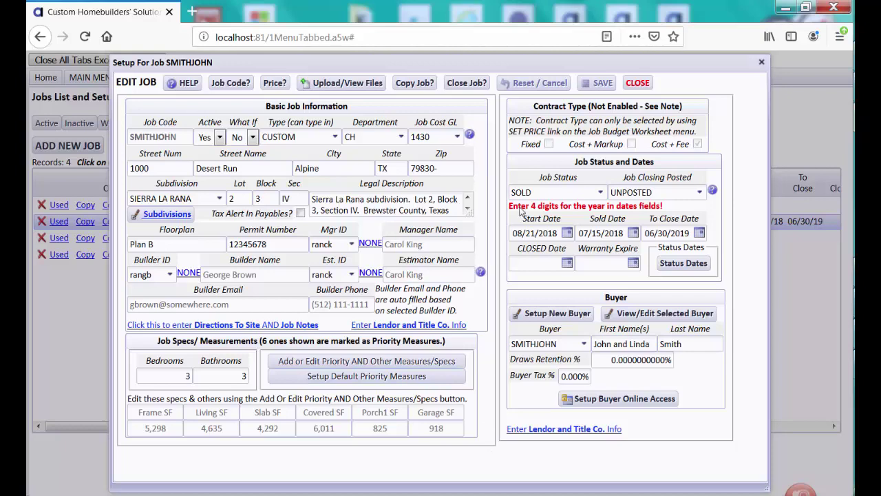
Step: Close SMITHJOHN's Setup For Job dialog and return to the Jobs Dashboard
click(637, 83)
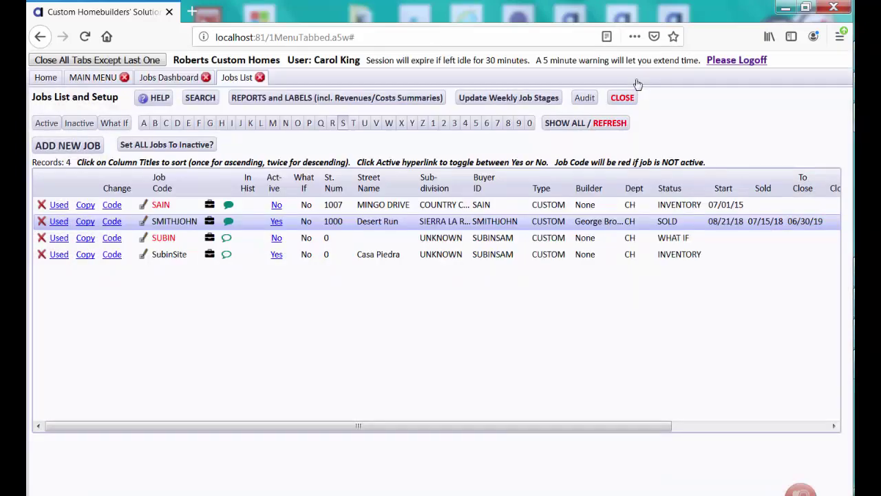
click(186, 78)
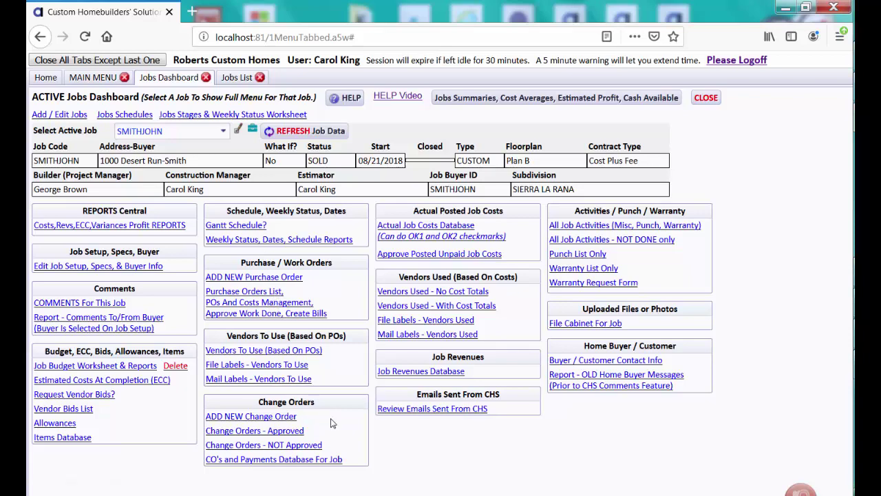
click(247, 226)
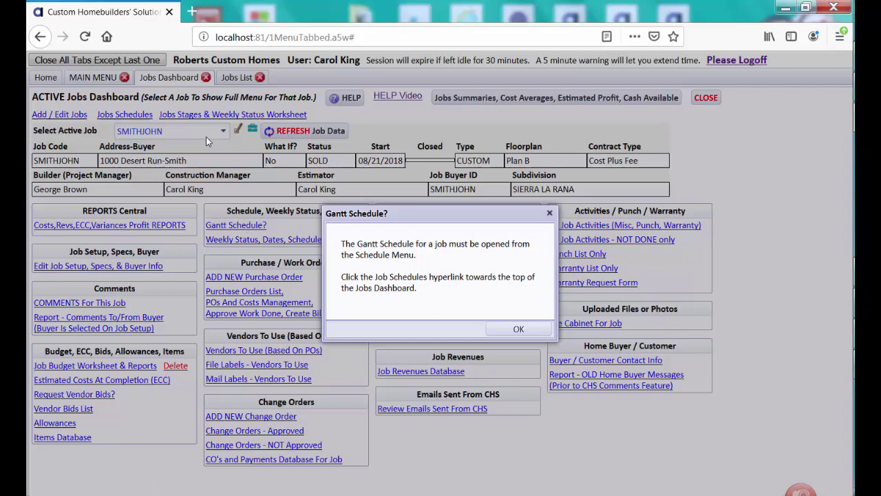
click(519, 329)
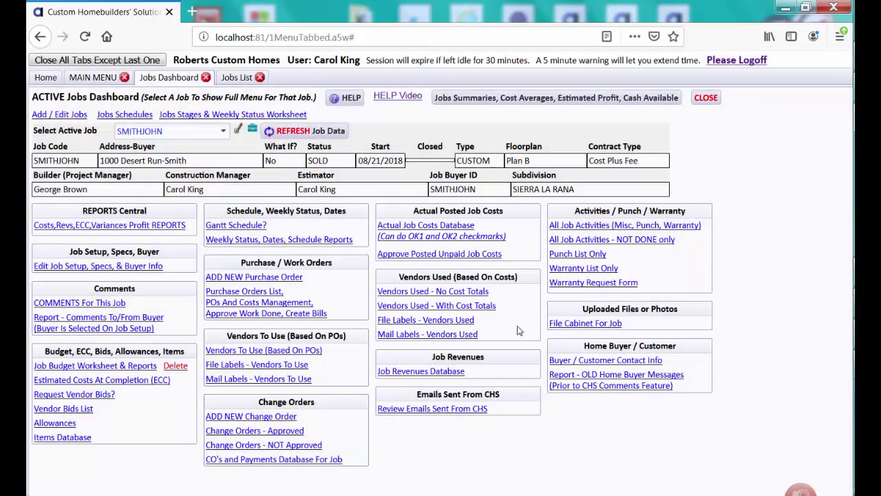
click(260, 115)
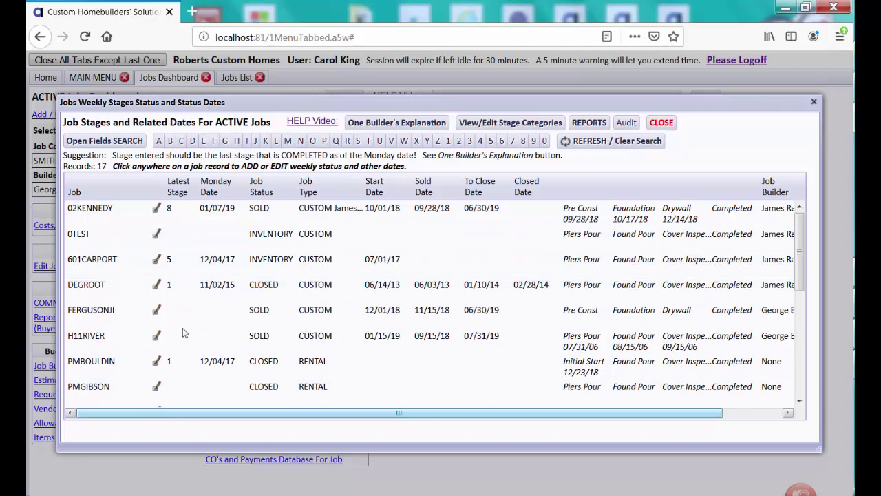
click(657, 124)
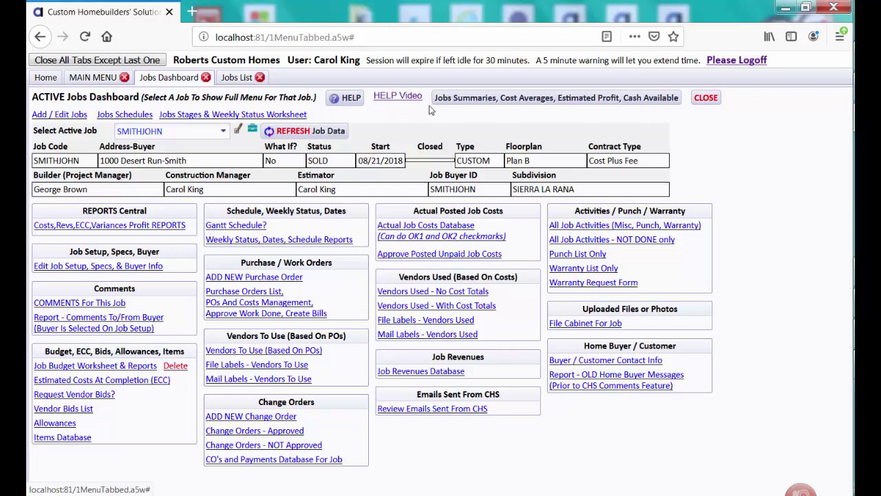
click(460, 100)
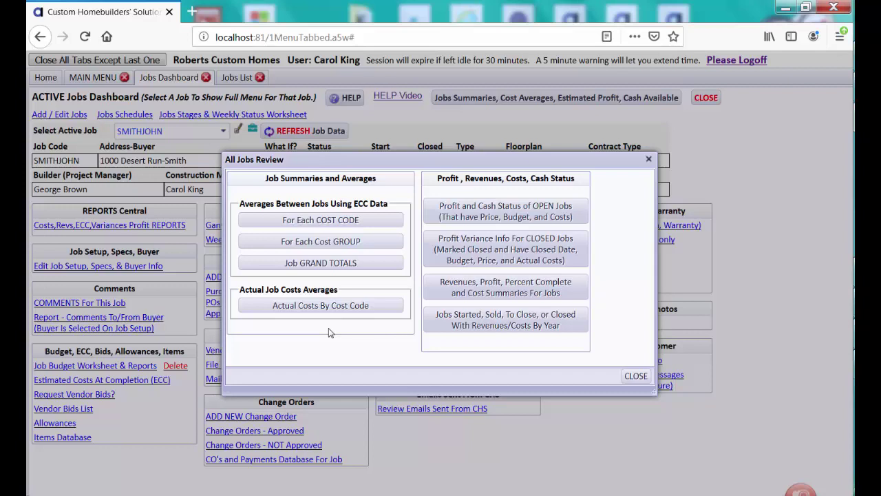
click(635, 377)
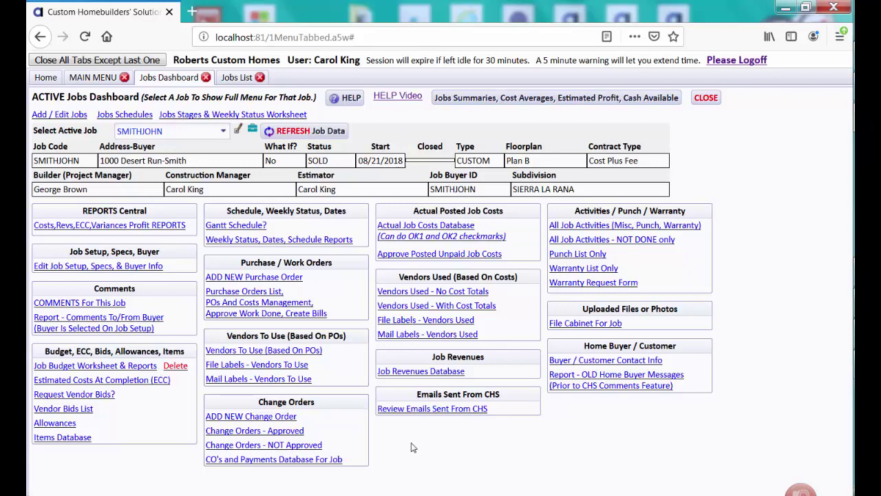
Step: Open SMITHJOHN's Job Budget Worksheet, then open and cancel a new Change Order and Purchase Order
click(138, 366)
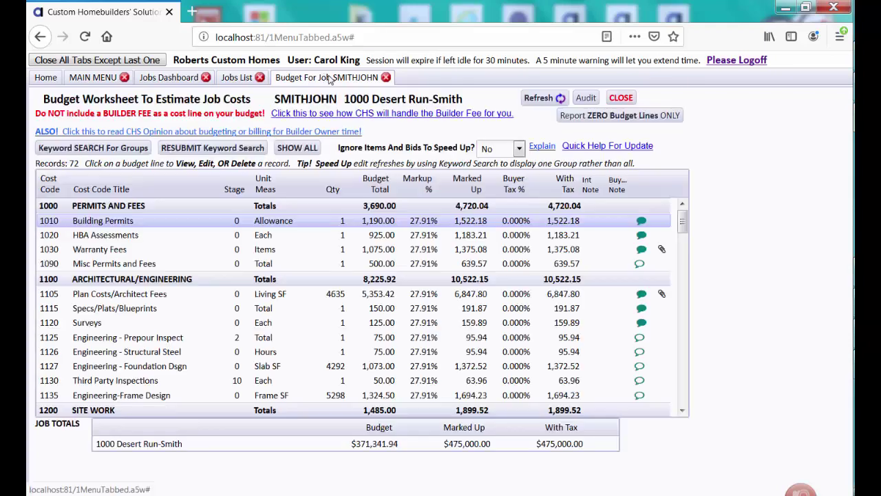
click(160, 78)
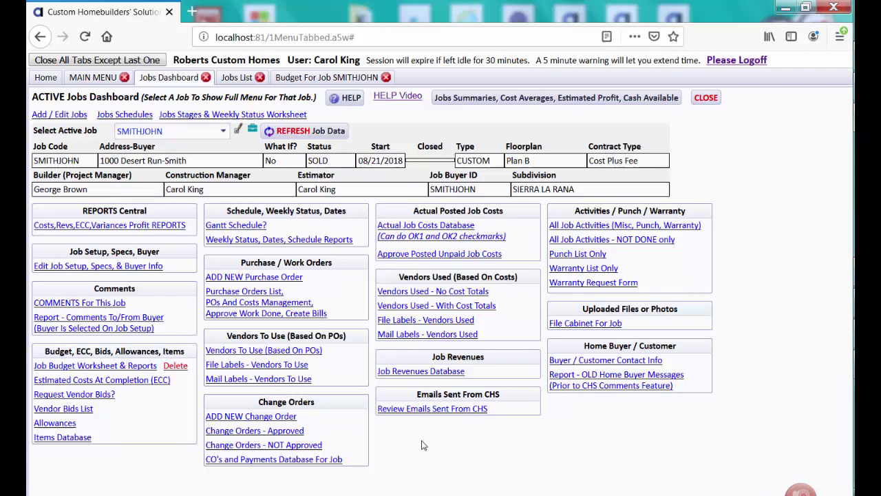
click(272, 417)
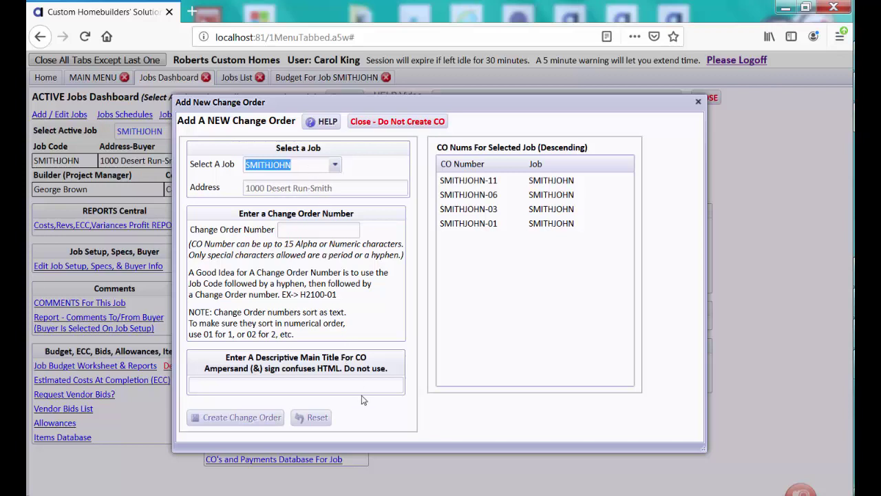
click(394, 122)
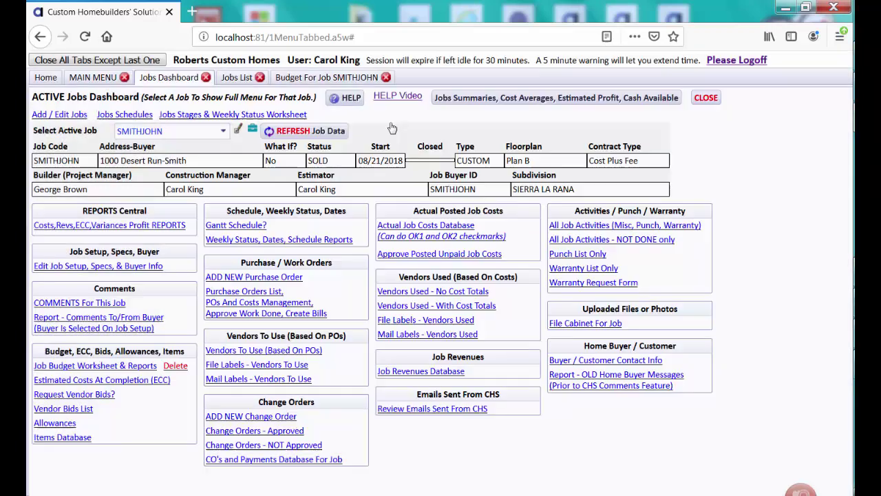
click(292, 282)
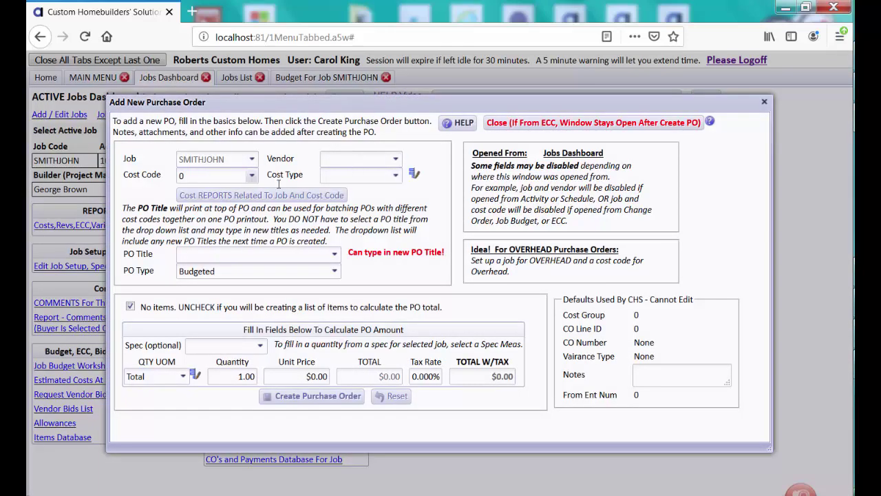
click(527, 124)
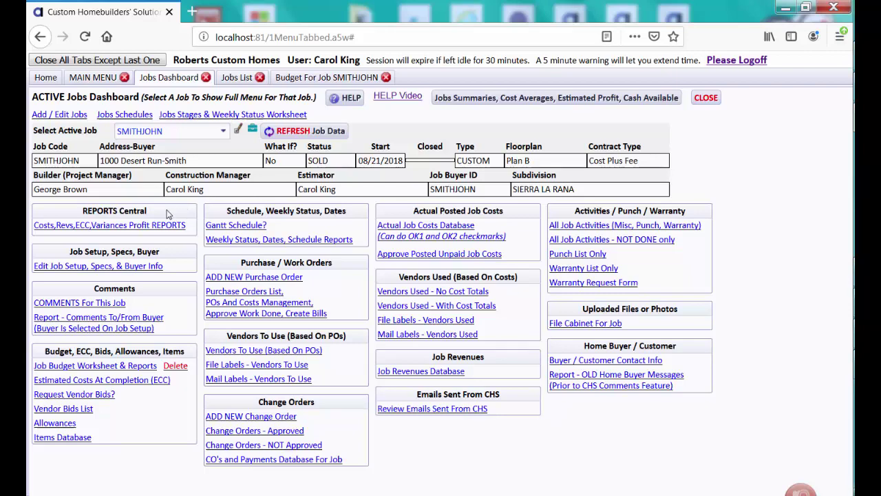
click(132, 225)
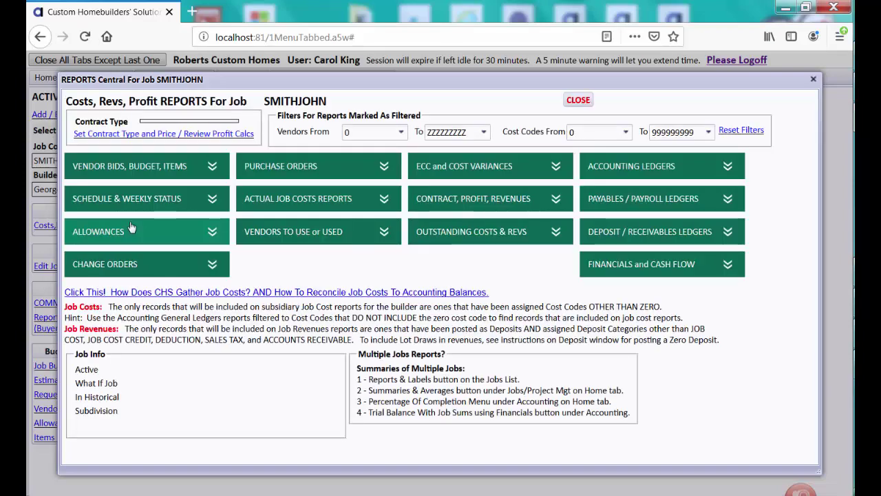
click(311, 167)
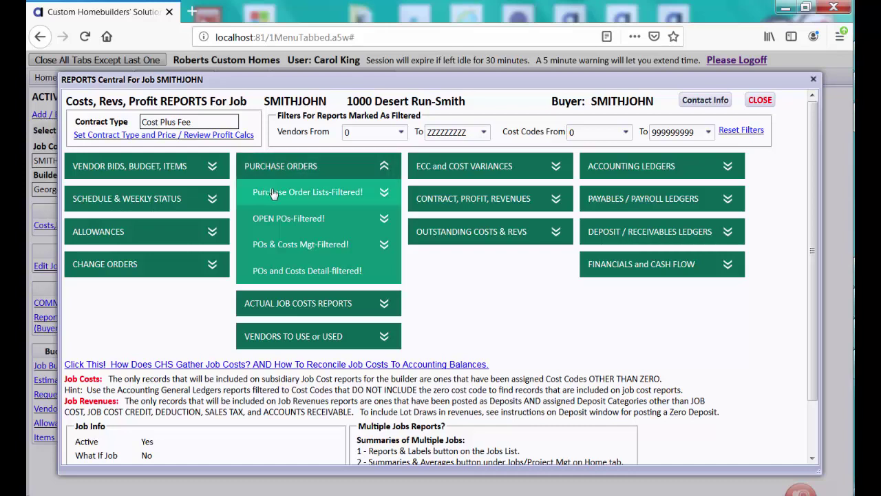
click(350, 193)
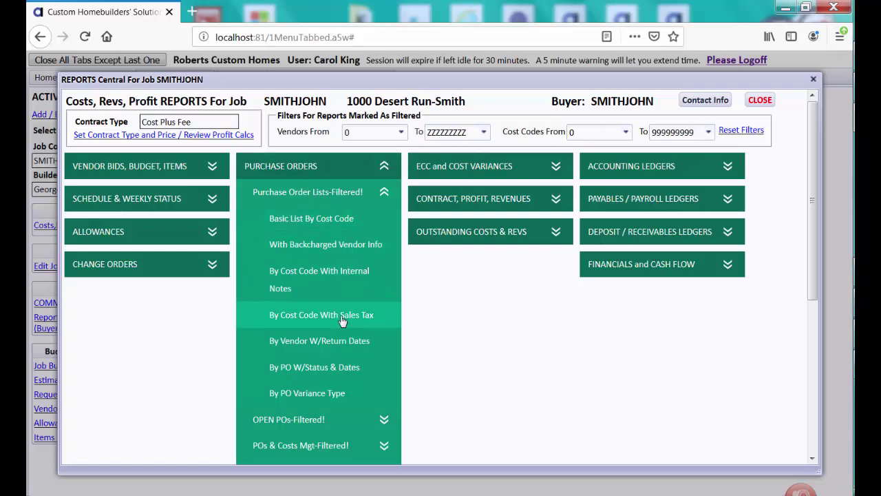
click(307, 173)
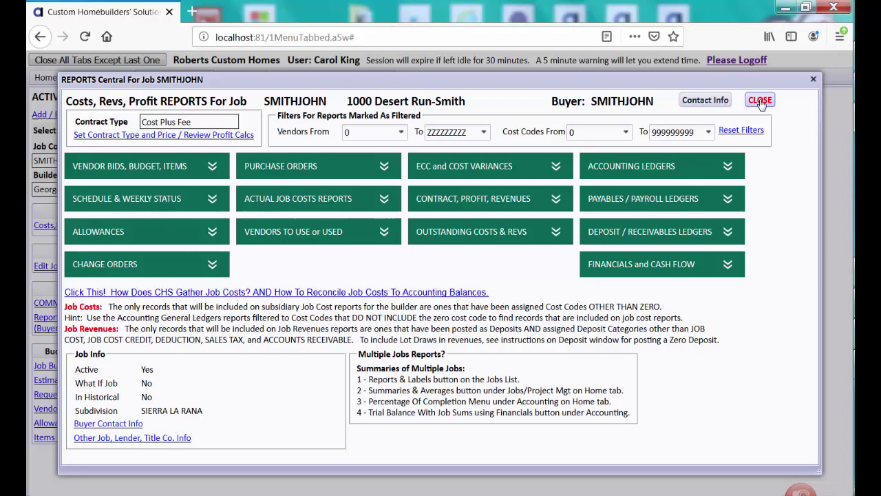
click(761, 101)
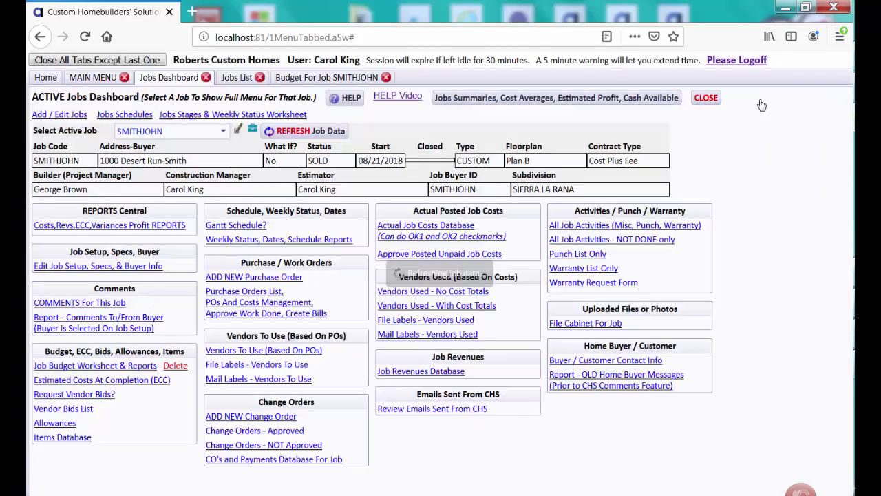